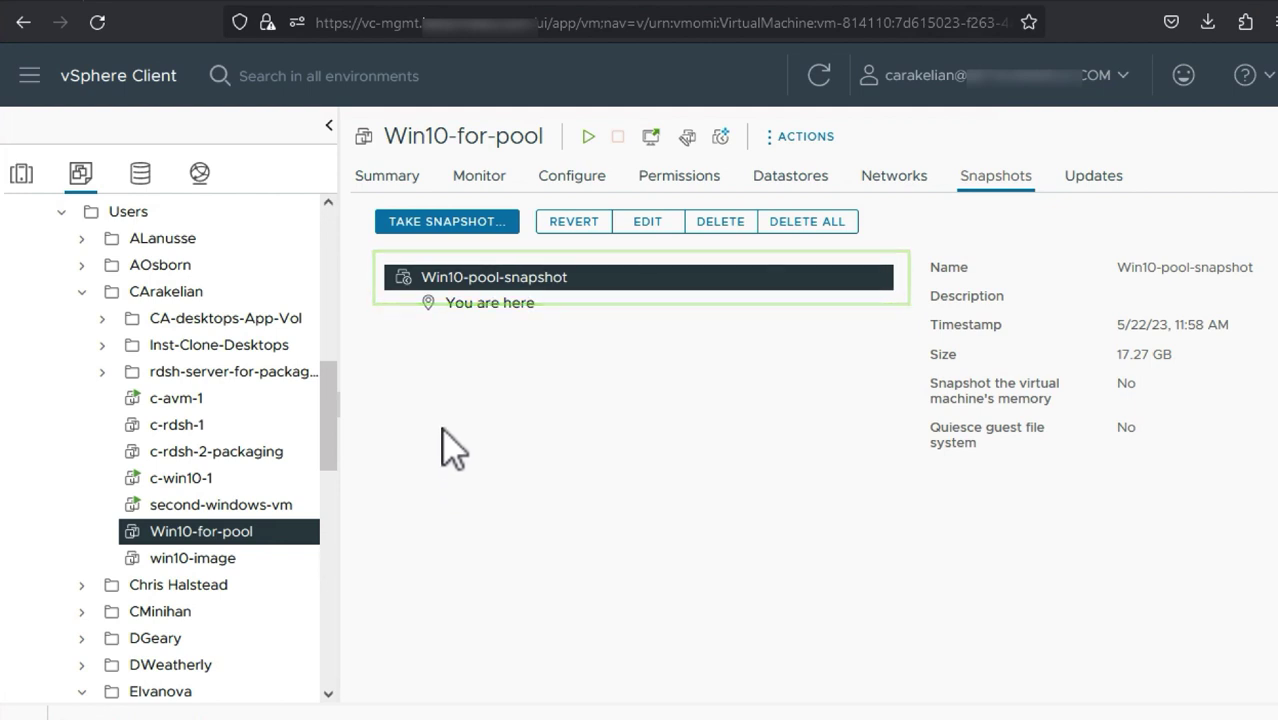
# Take a snapshot of the Win10-for-pool virtual machine named "OS Updates Snapshot"
pyautogui.click(445, 222)
pyautogui.write('OS Updates')
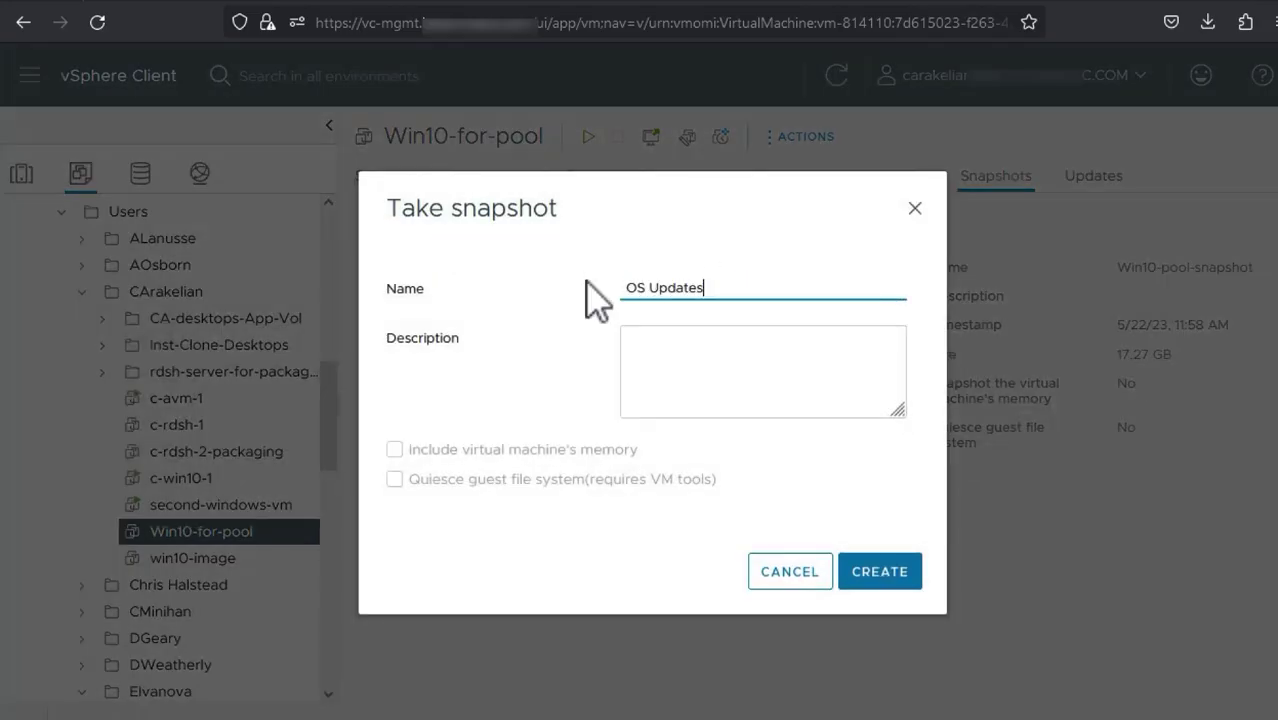
pyautogui.write(' Snapshot')
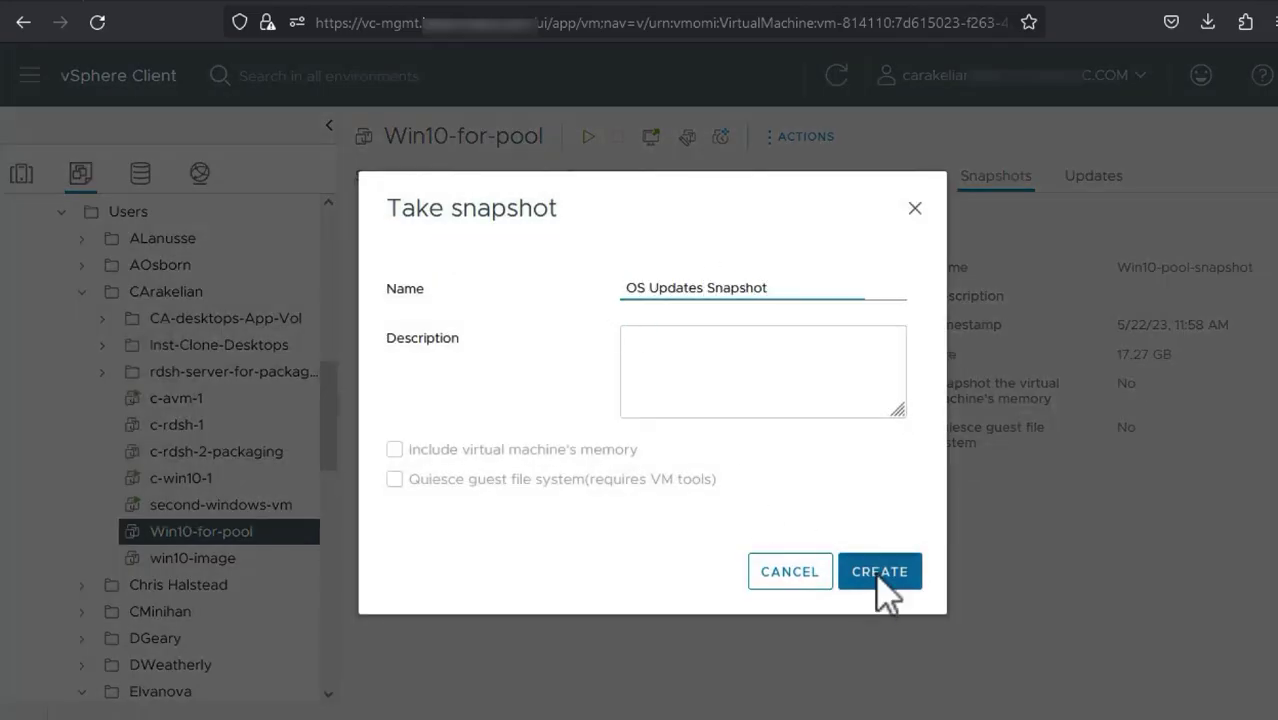
pyautogui.click(878, 572)
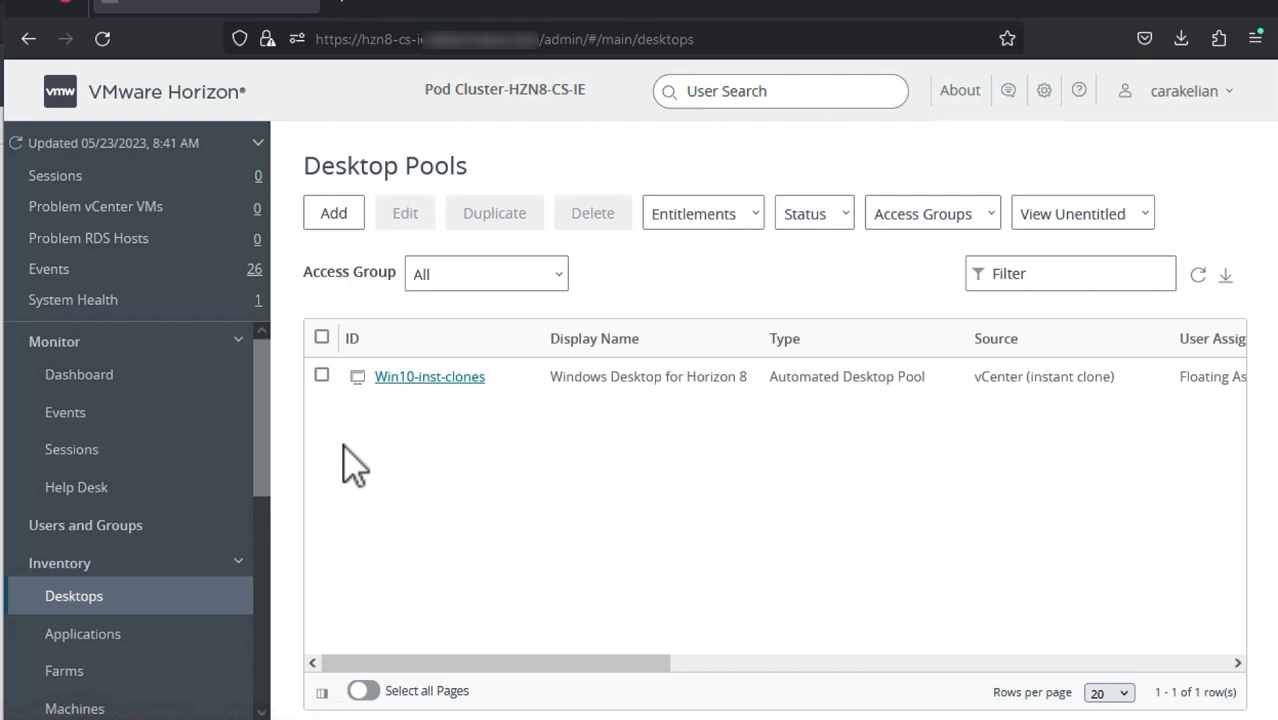
# In the VMware Horizon console, open the Win10-inst-clones desktop pool and start scheduling a maintenance image push
pyautogui.click(430, 377)
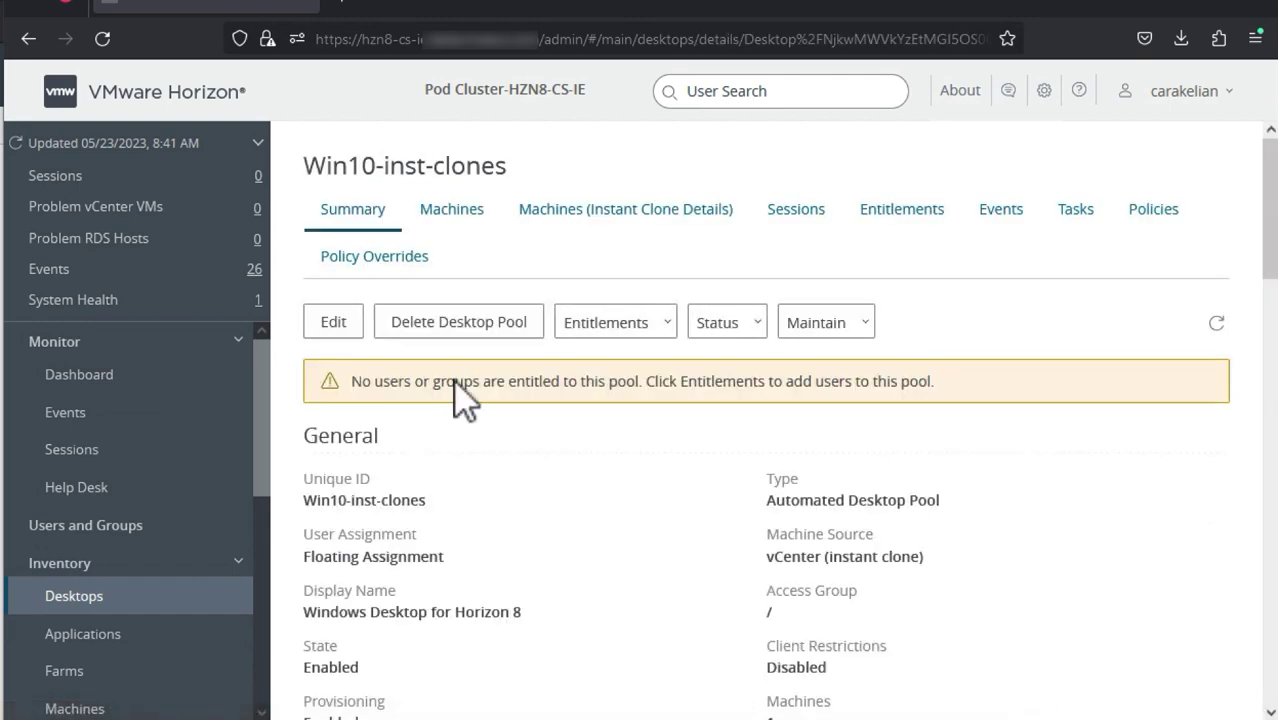
pyautogui.click(866, 326)
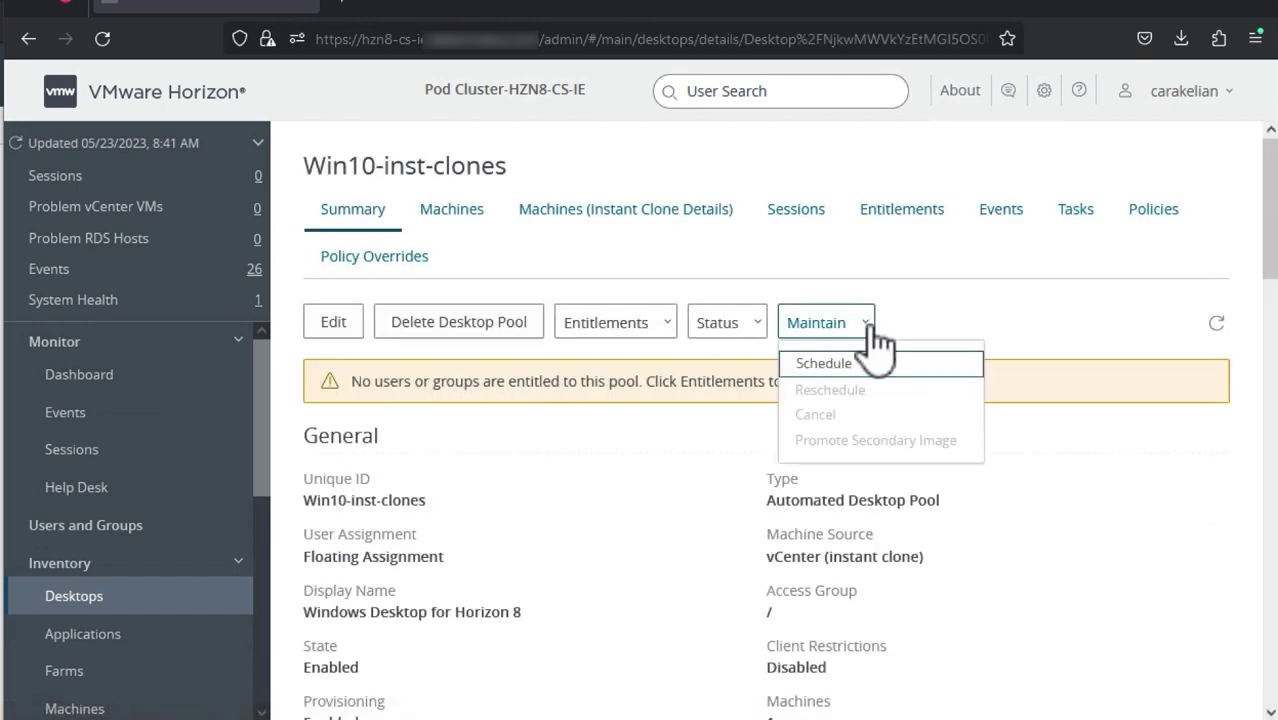
pyautogui.click(845, 366)
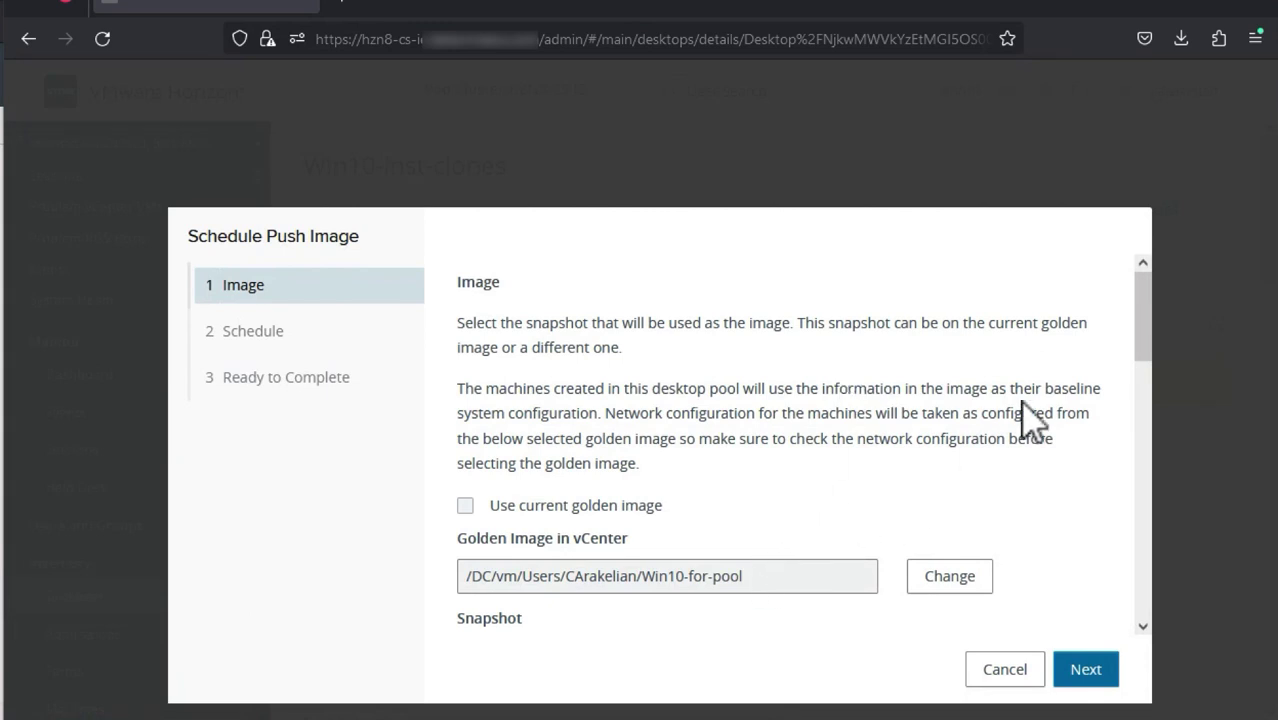
pyautogui.moveTo(1144, 337); pyautogui.dragTo(1145, 380)
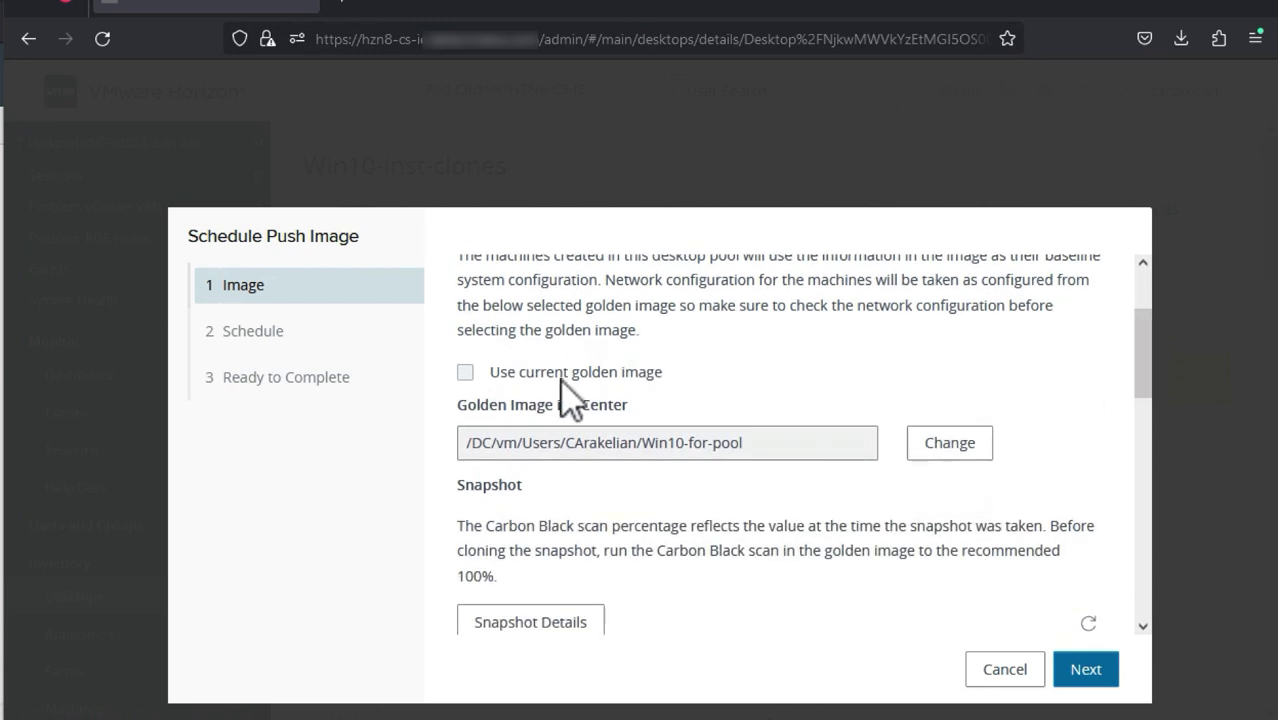
pyautogui.click(466, 378)
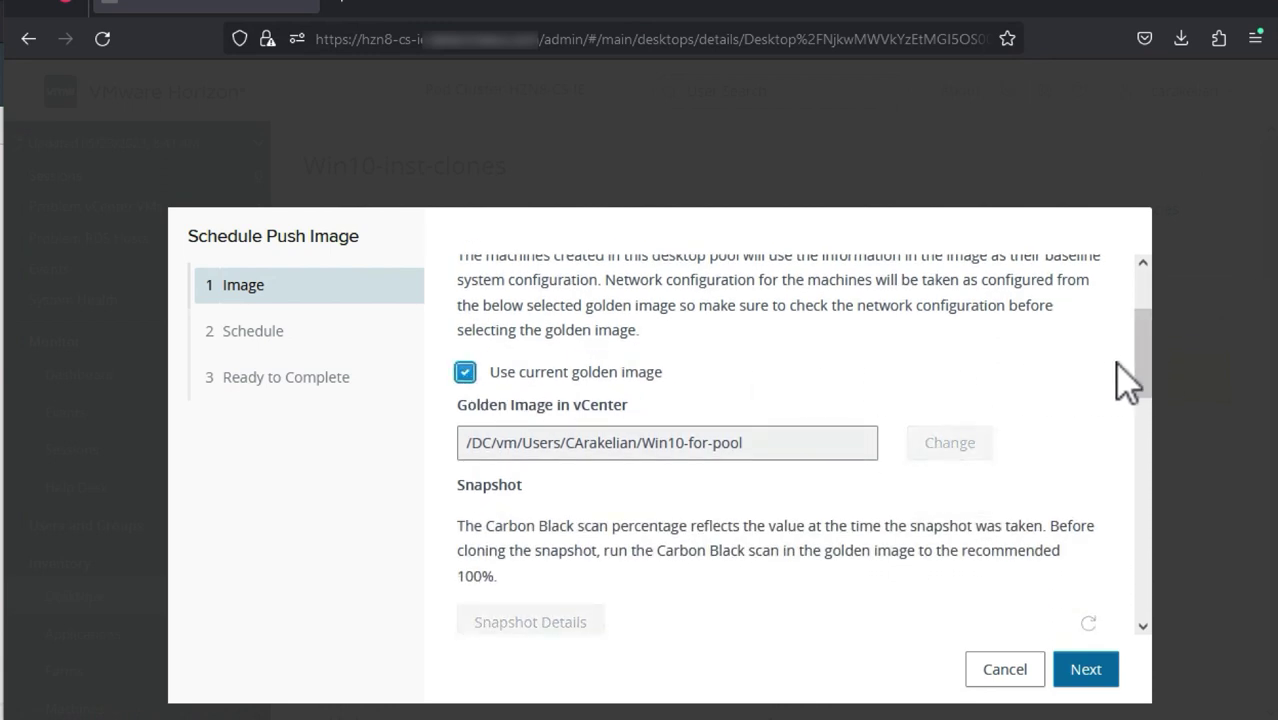
pyautogui.moveTo(1150, 380)
pyautogui.mouseDown()
pyautogui.moveTo(1150, 492)
pyautogui.moveTo(1125, 378)
pyautogui.mouseUp()
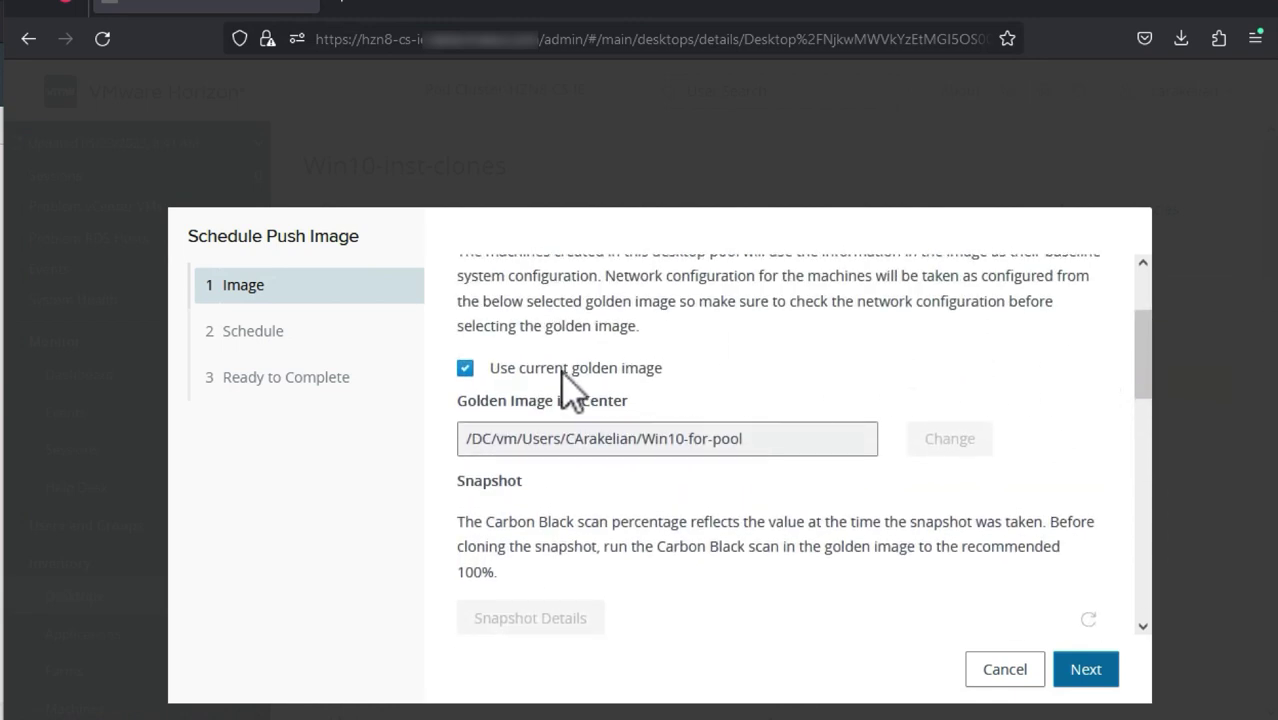
pyautogui.click(465, 369)
# Choose OS Updates Snapshot as the image for the push and continue to the schedule settings
pyautogui.scroll(-5, 1145, 400)
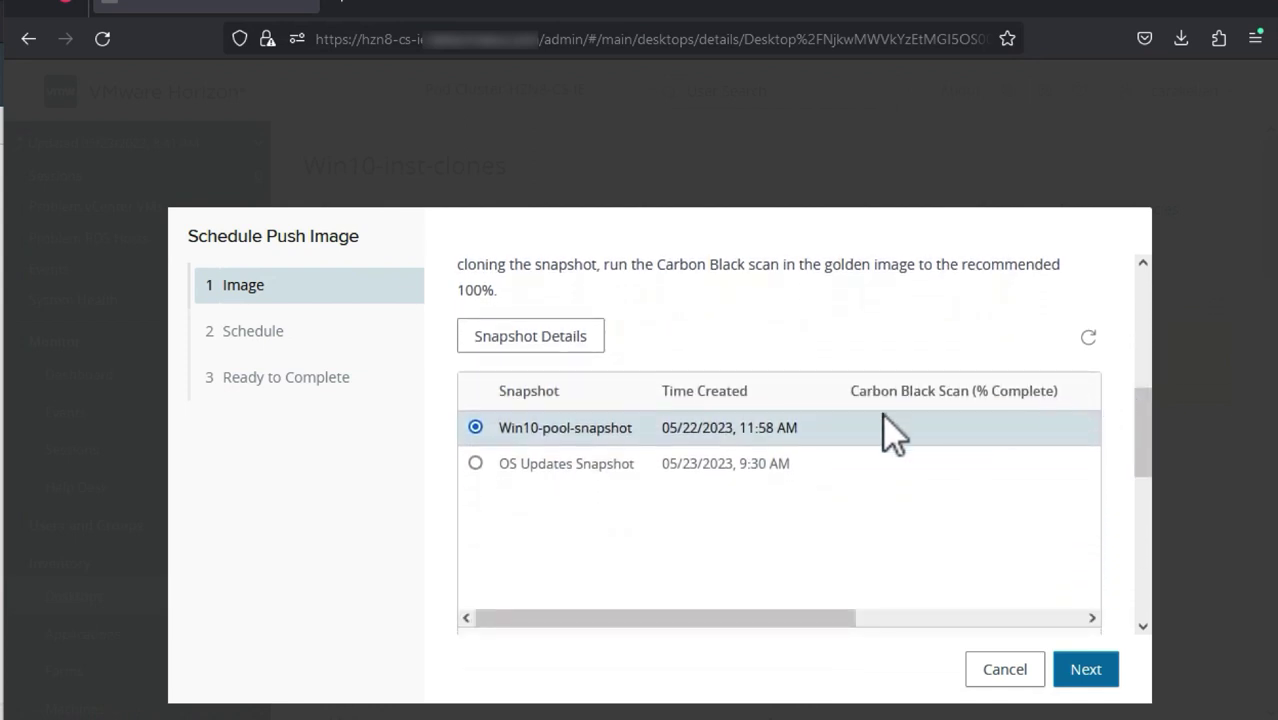
pyautogui.click(476, 464)
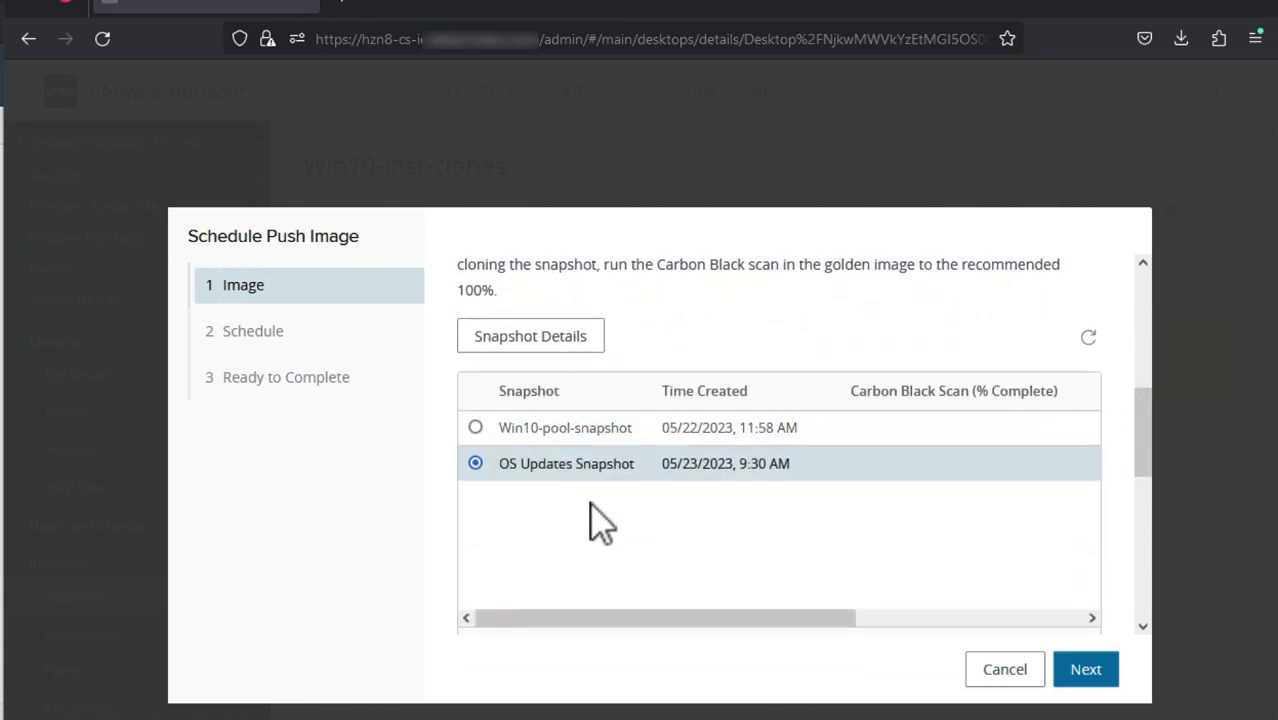
pyautogui.click(1086, 670)
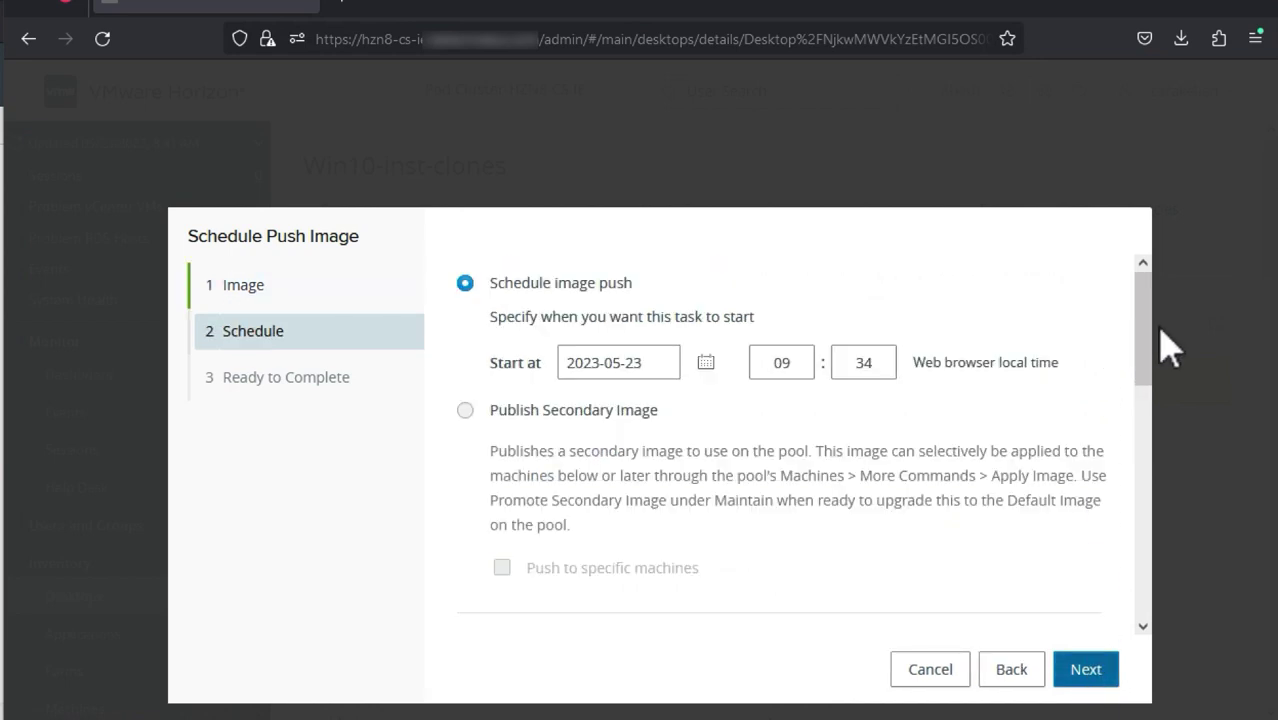
# Set the image push to force users to log off, review the summary and finish scheduling it
pyautogui.moveTo(1147, 370); pyautogui.dragTo(1149, 460)
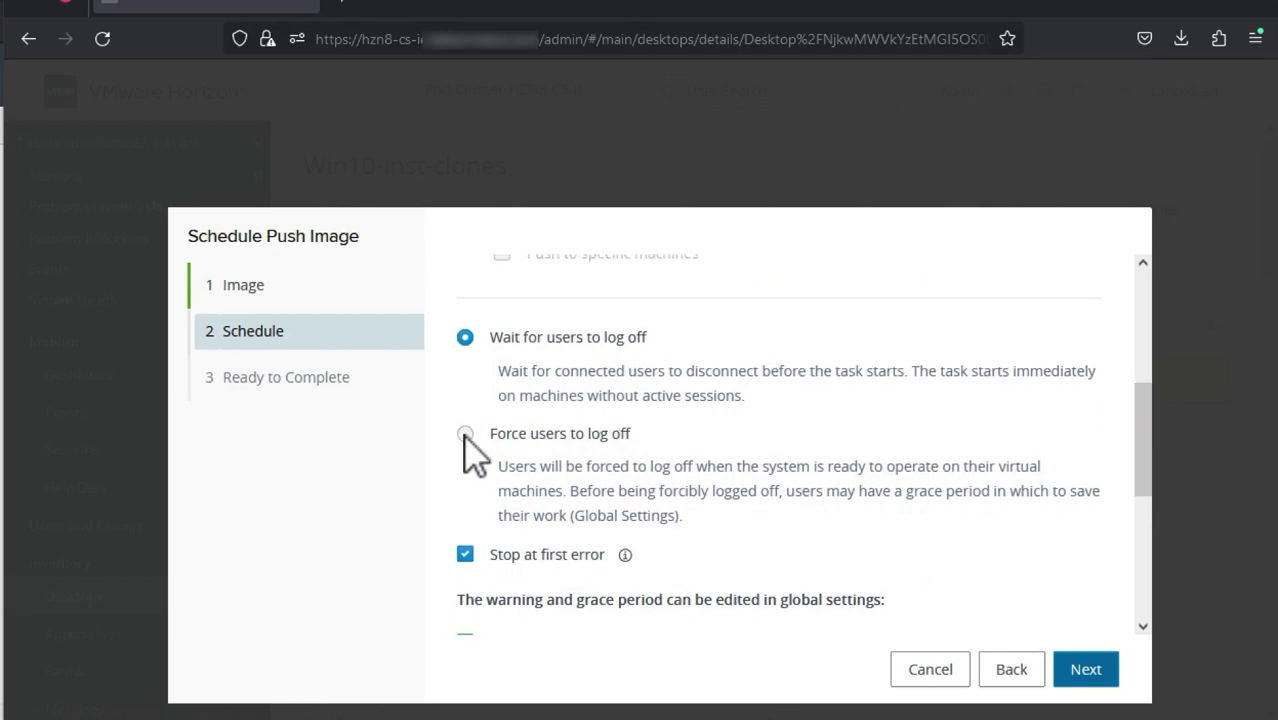
pyautogui.scroll(-4, 1141, 522)
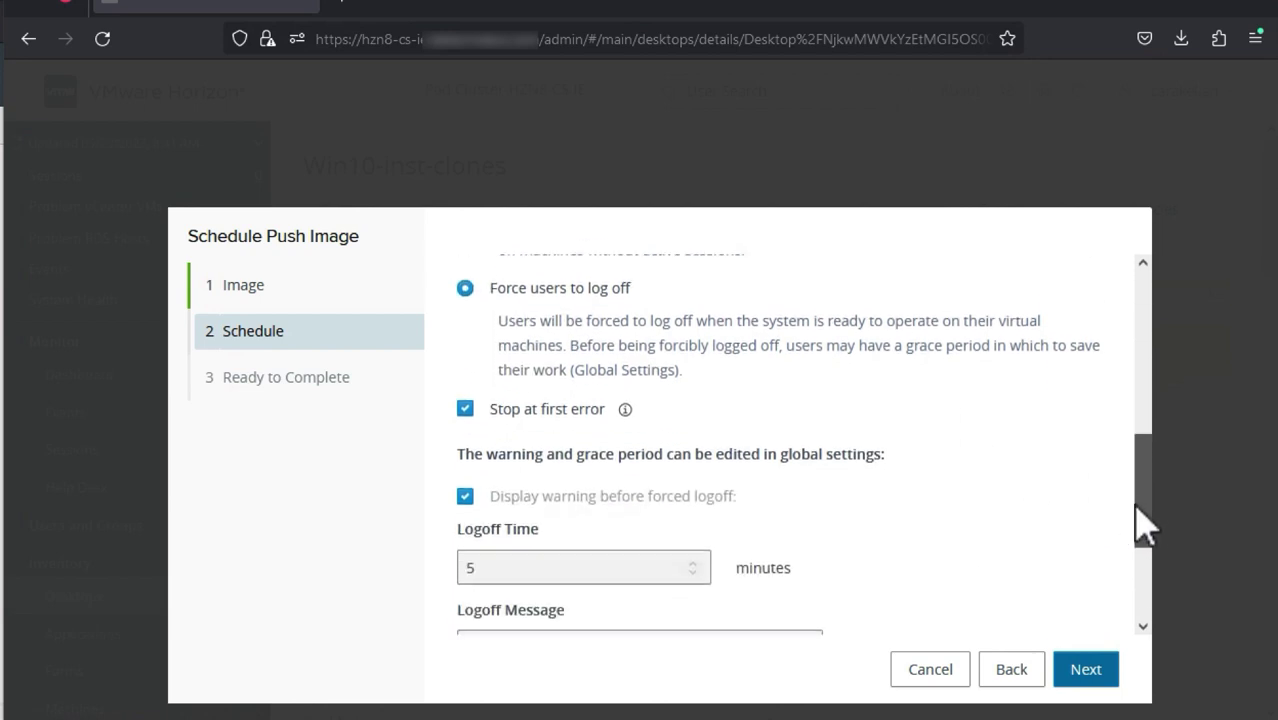
pyautogui.scroll(-2, 1152, 512)
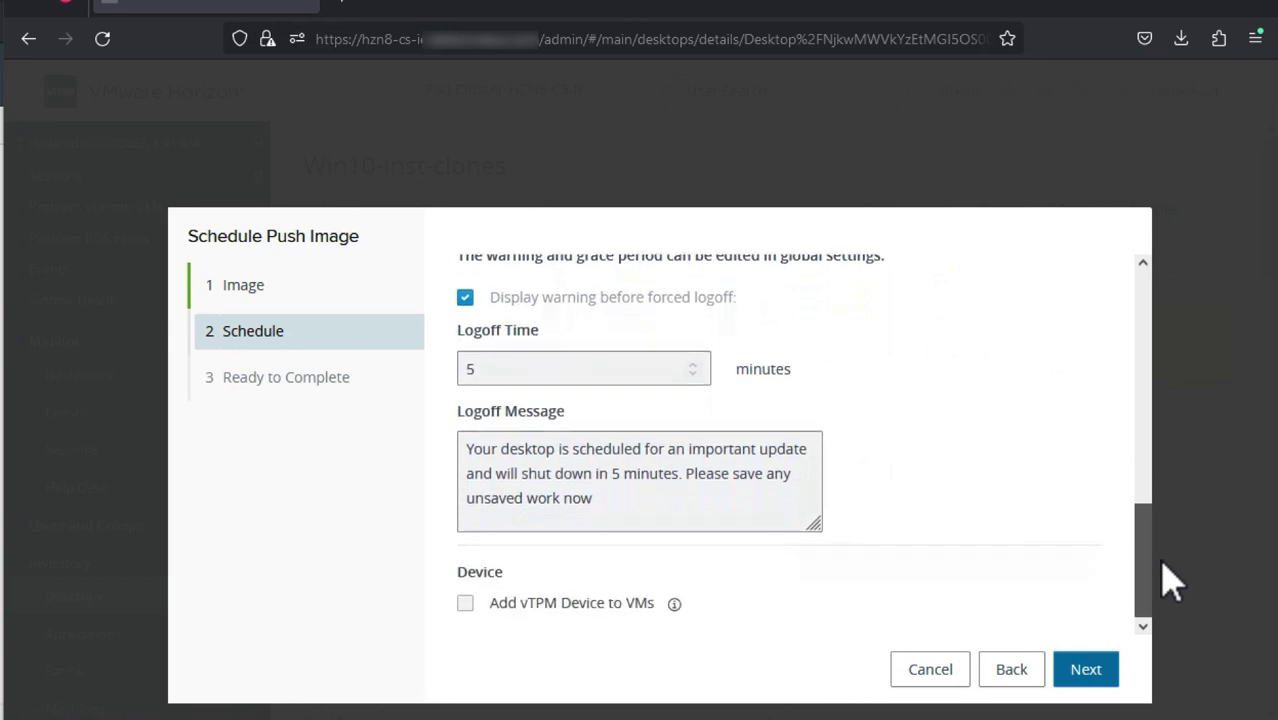
pyautogui.click(1083, 671)
pyautogui.moveTo(1145, 352); pyautogui.dragTo(1128, 582)
pyautogui.click(1085, 668)
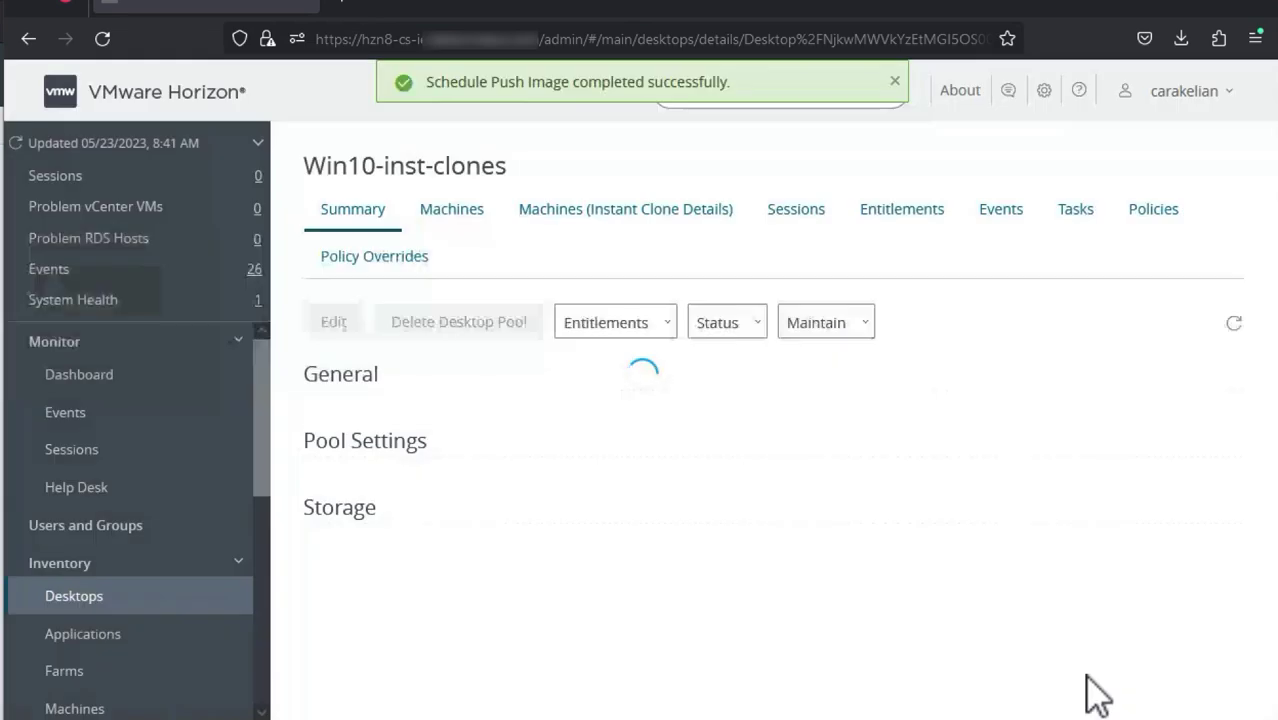
# Refresh the Win10-inst-clones pool summary and examine the publishing details of its default and secondary images
pyautogui.scroll(-2, 1270, 290)
pyautogui.moveTo(1270, 290)
pyautogui.mouseDown()
pyautogui.moveTo(1269, 628)
pyautogui.moveTo(1261, 251)
pyautogui.mouseUp()
pyautogui.click(1222, 322)
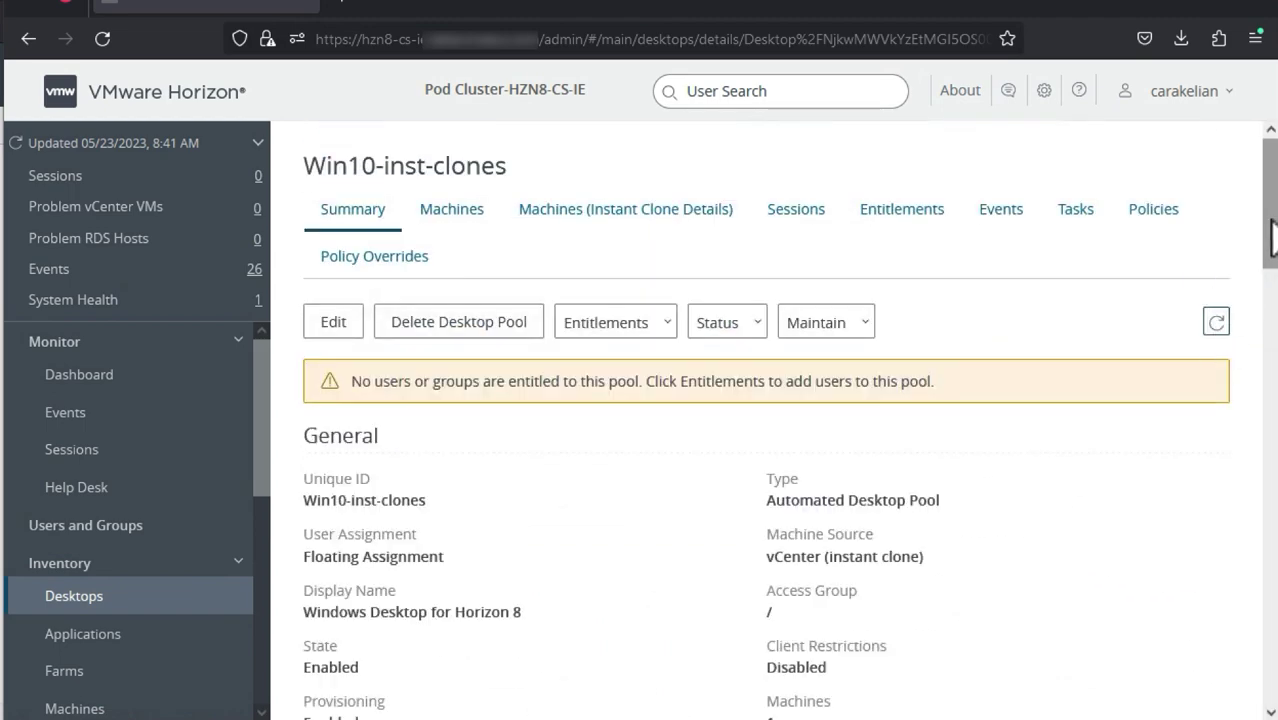
pyautogui.moveTo(1268, 200); pyautogui.dragTo(1247, 628)
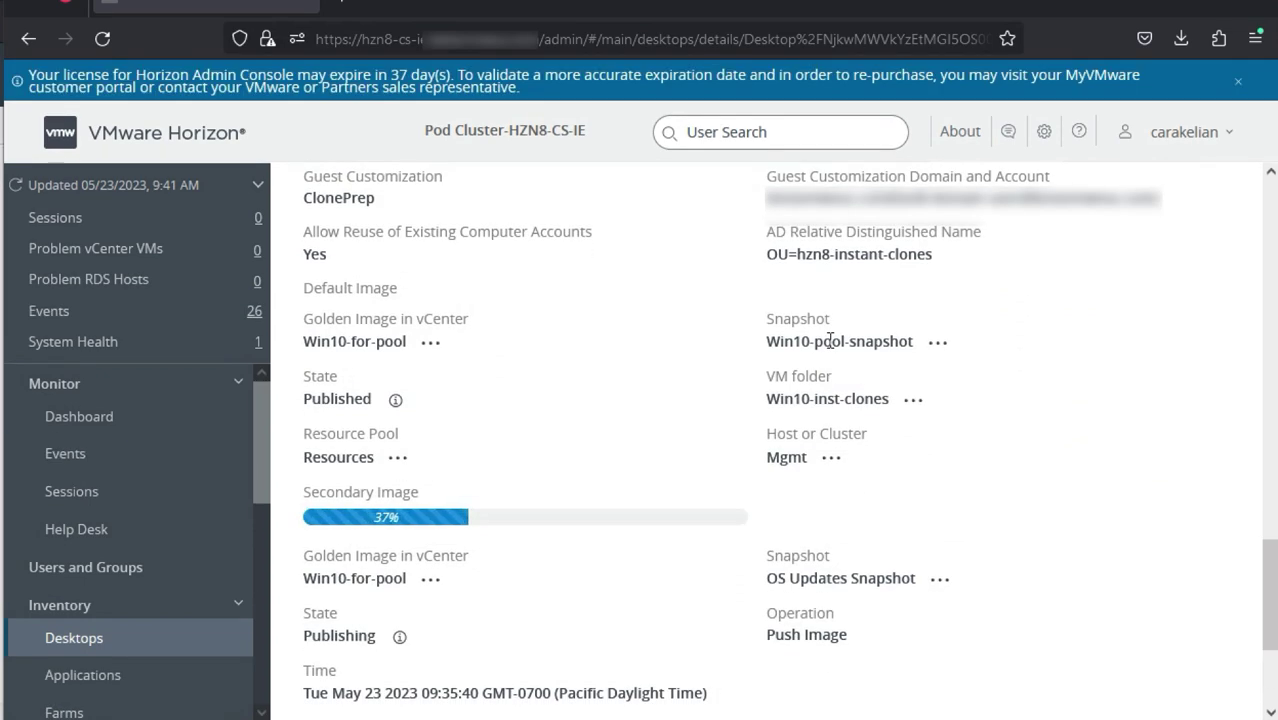
# View the full snapshot paths of the pool's default image and secondary image
pyautogui.click(936, 345)
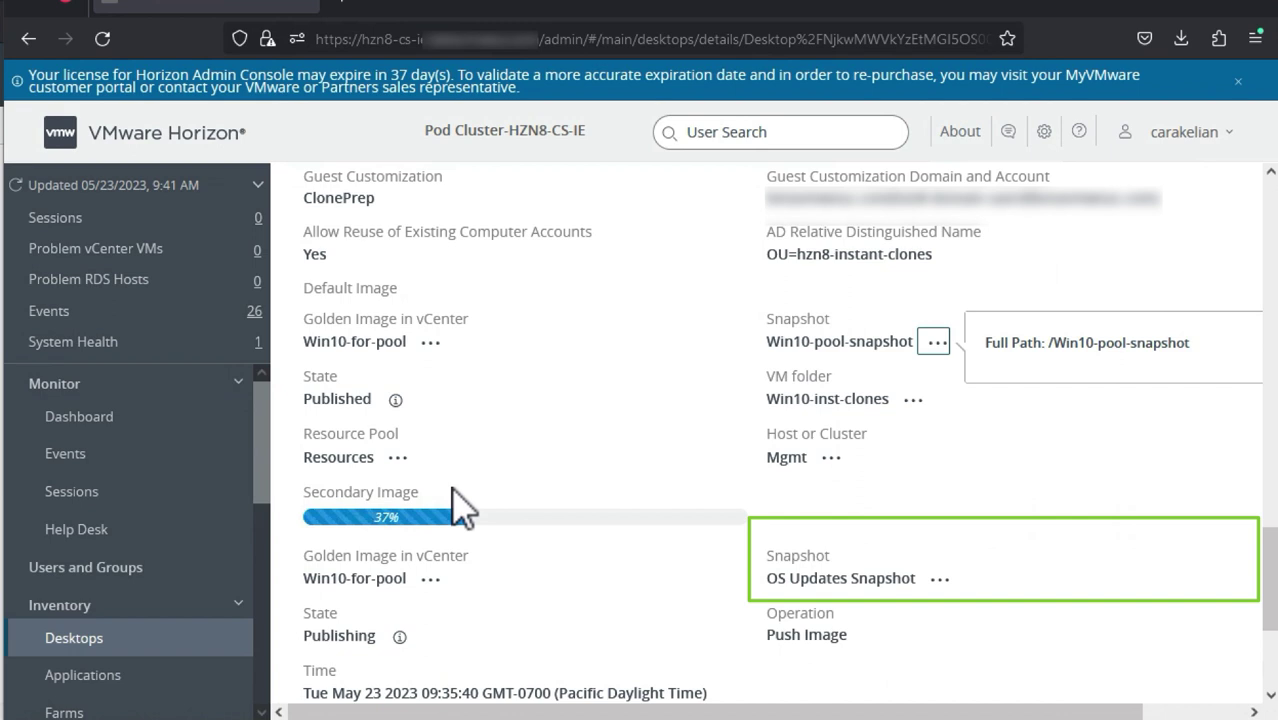
pyautogui.click(938, 582)
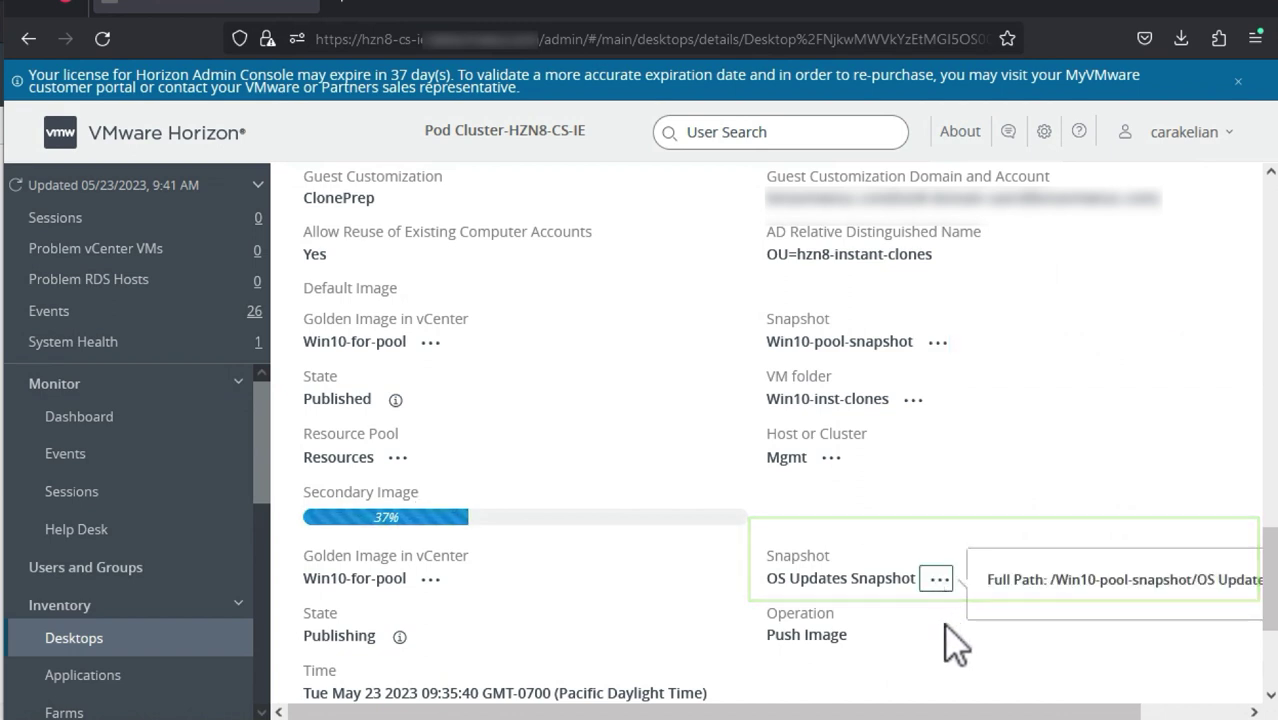
pyautogui.click(955, 645)
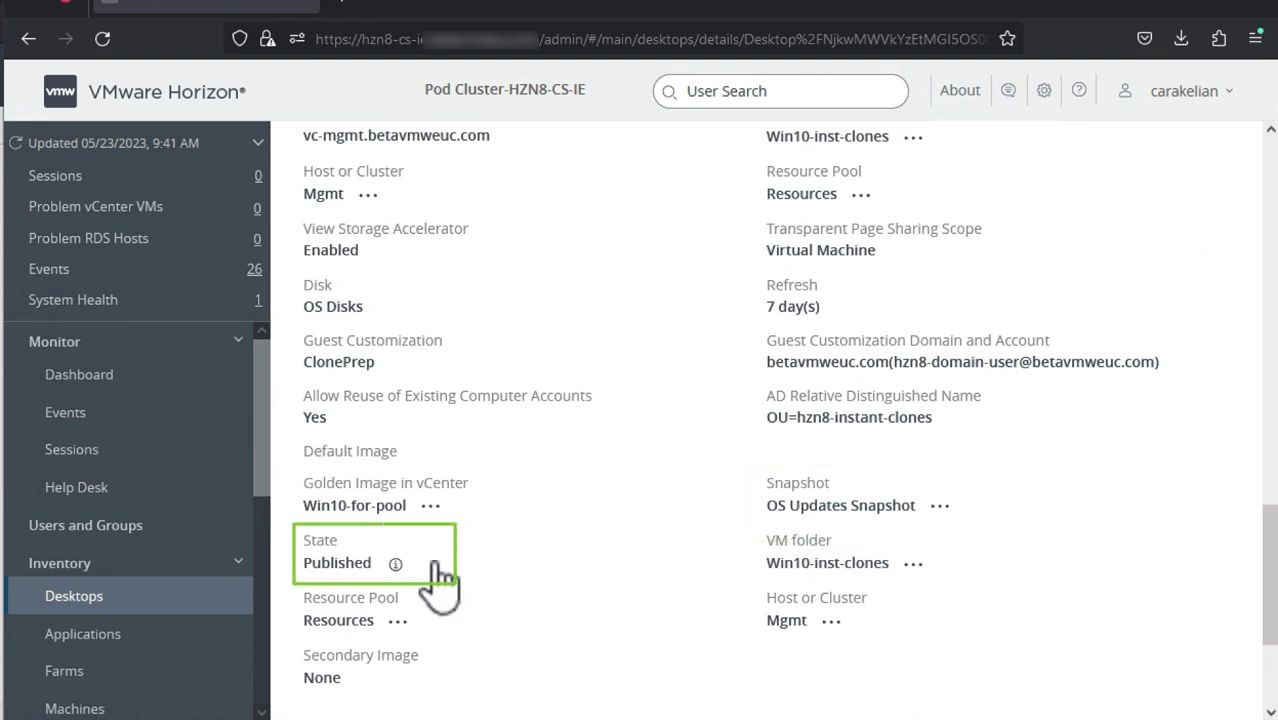
# Examine the image assigned to the pool's machine in the instant clone details and in the machine's own image settings
pyautogui.moveTo(1268, 540); pyautogui.dragTo(1270, 145)
pyautogui.click(657, 214)
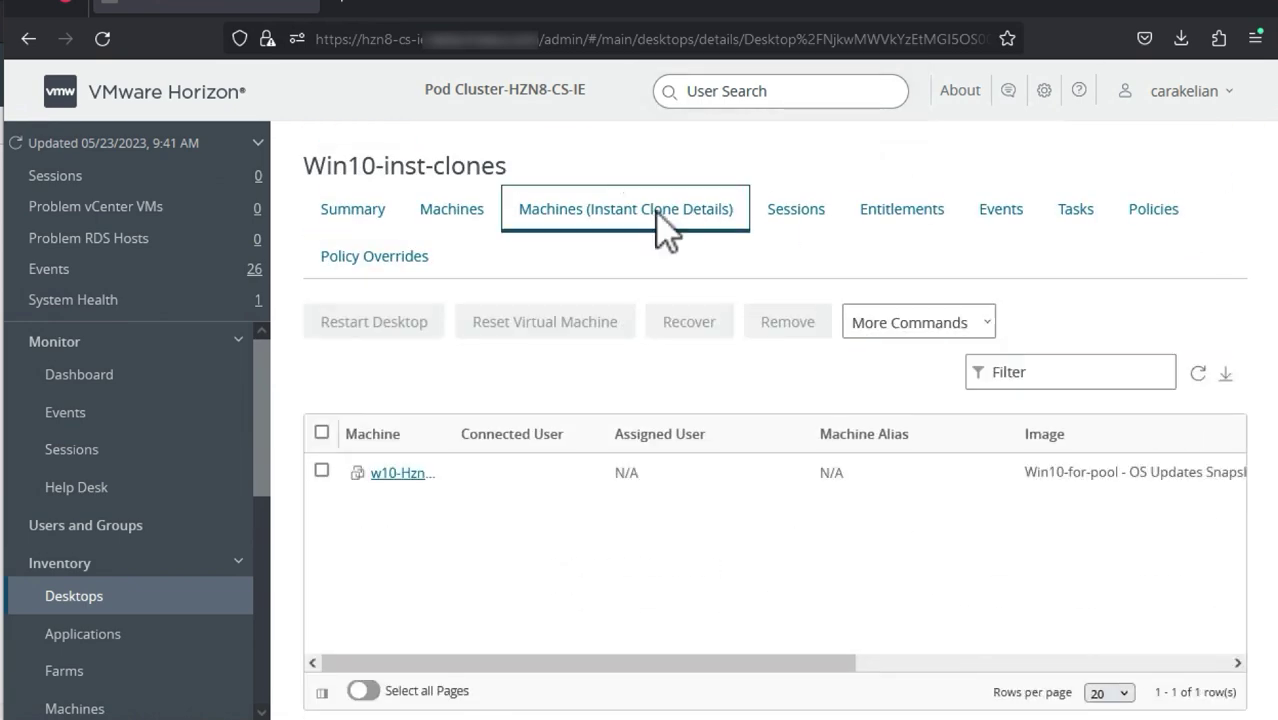
pyautogui.moveTo(835, 666); pyautogui.dragTo(1056, 666)
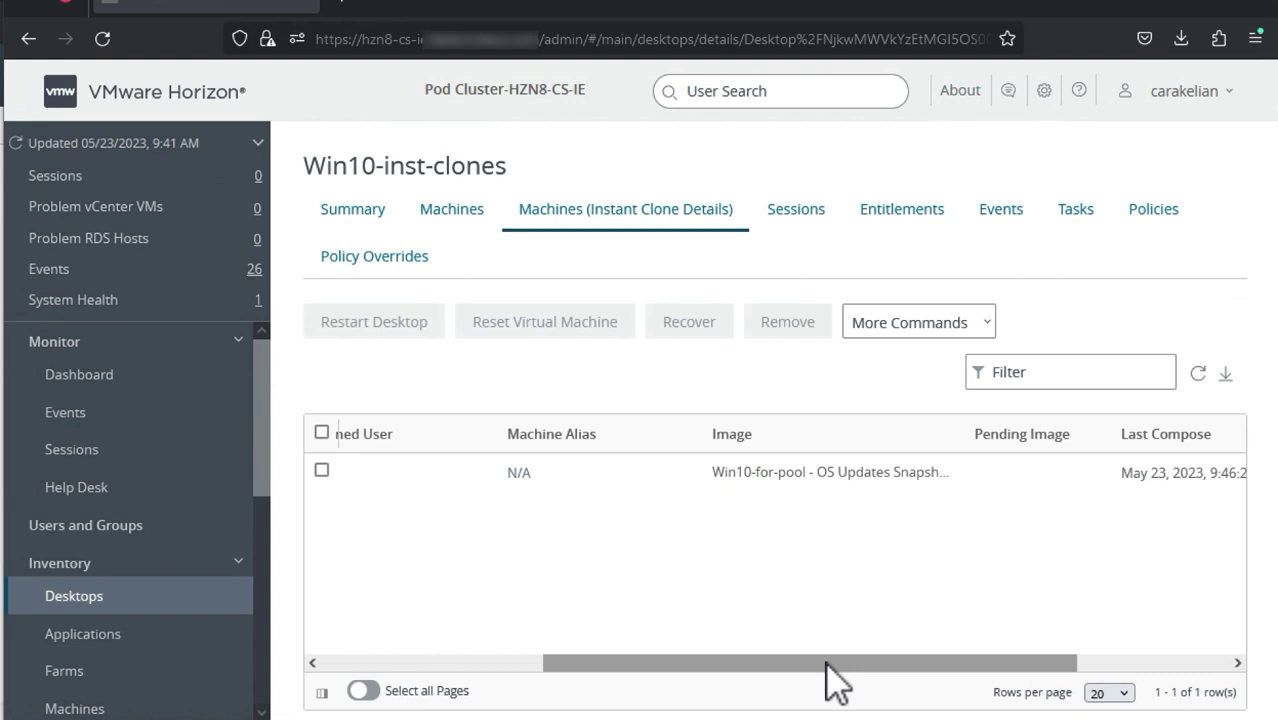
pyautogui.moveTo(826, 662); pyautogui.dragTo(542, 666)
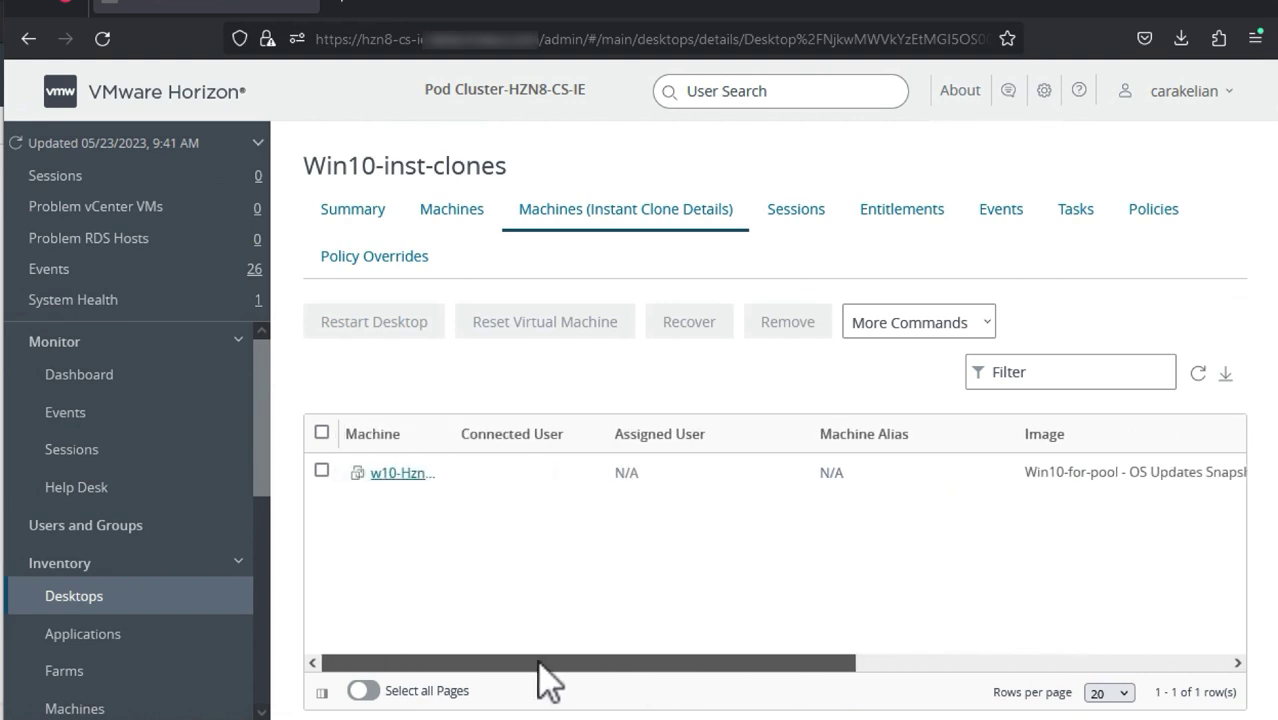
pyautogui.click(403, 474)
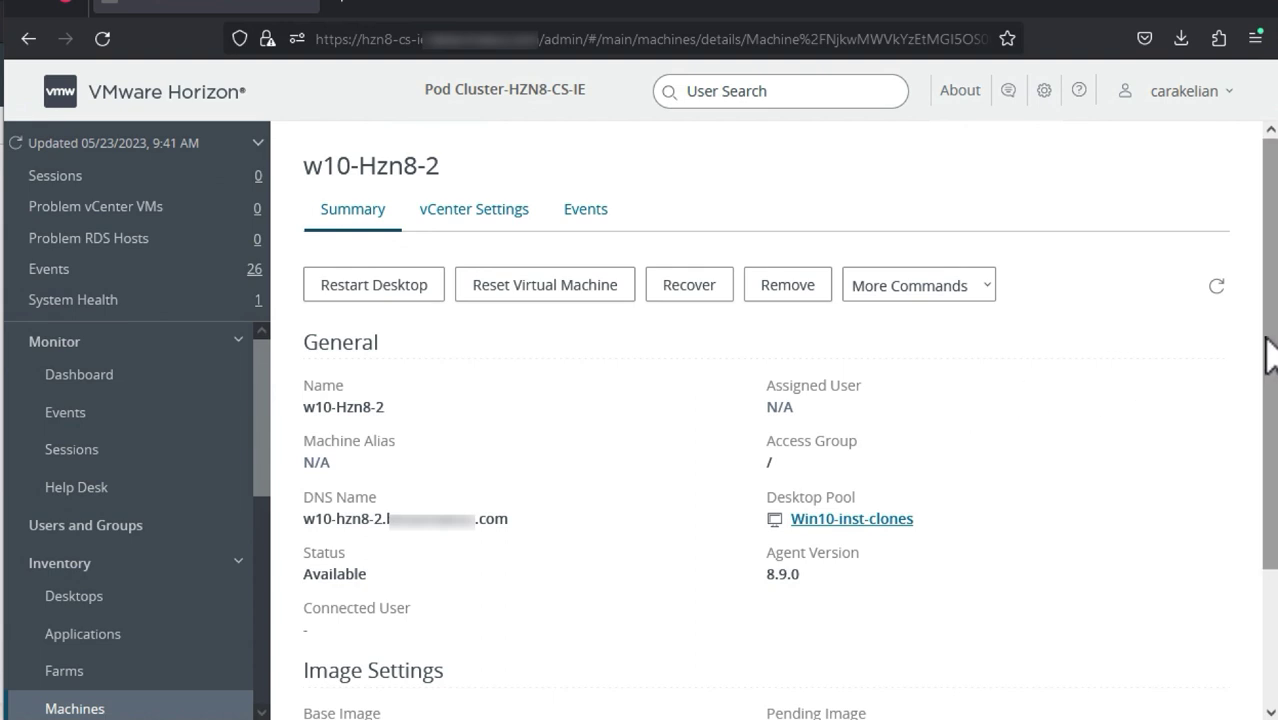
pyautogui.moveTo(1266, 375); pyautogui.dragTo(1252, 543)
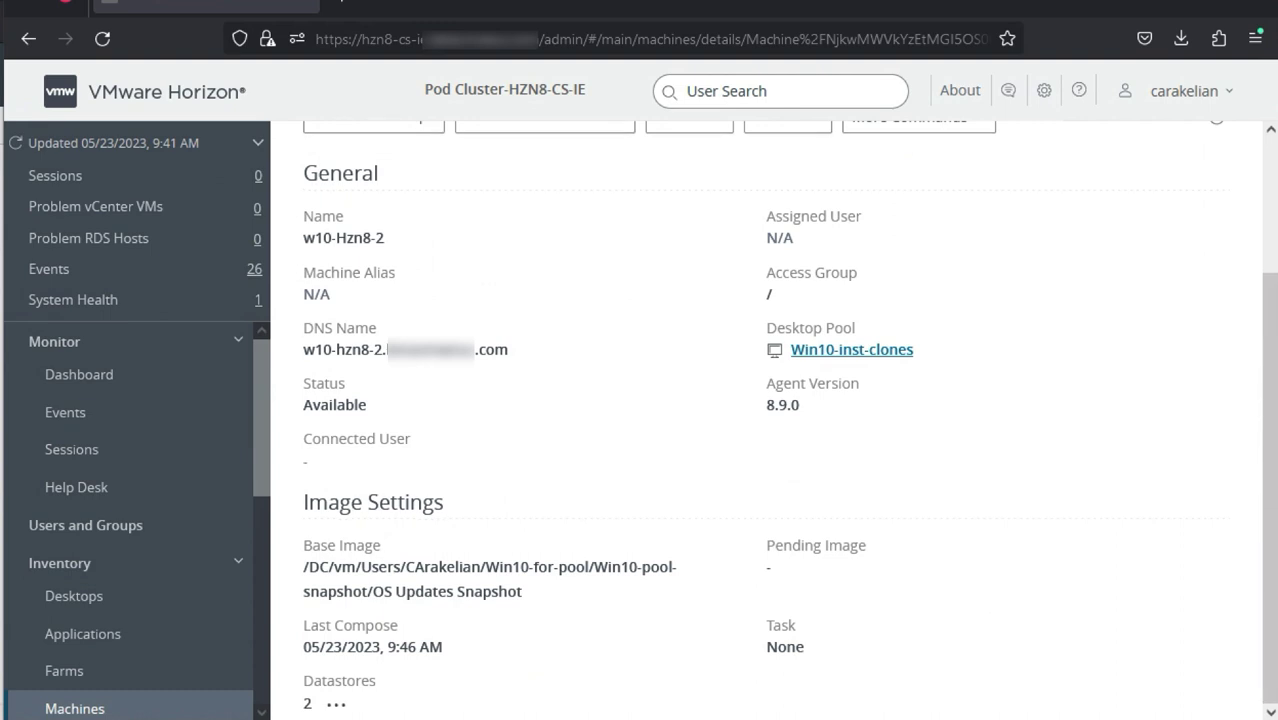